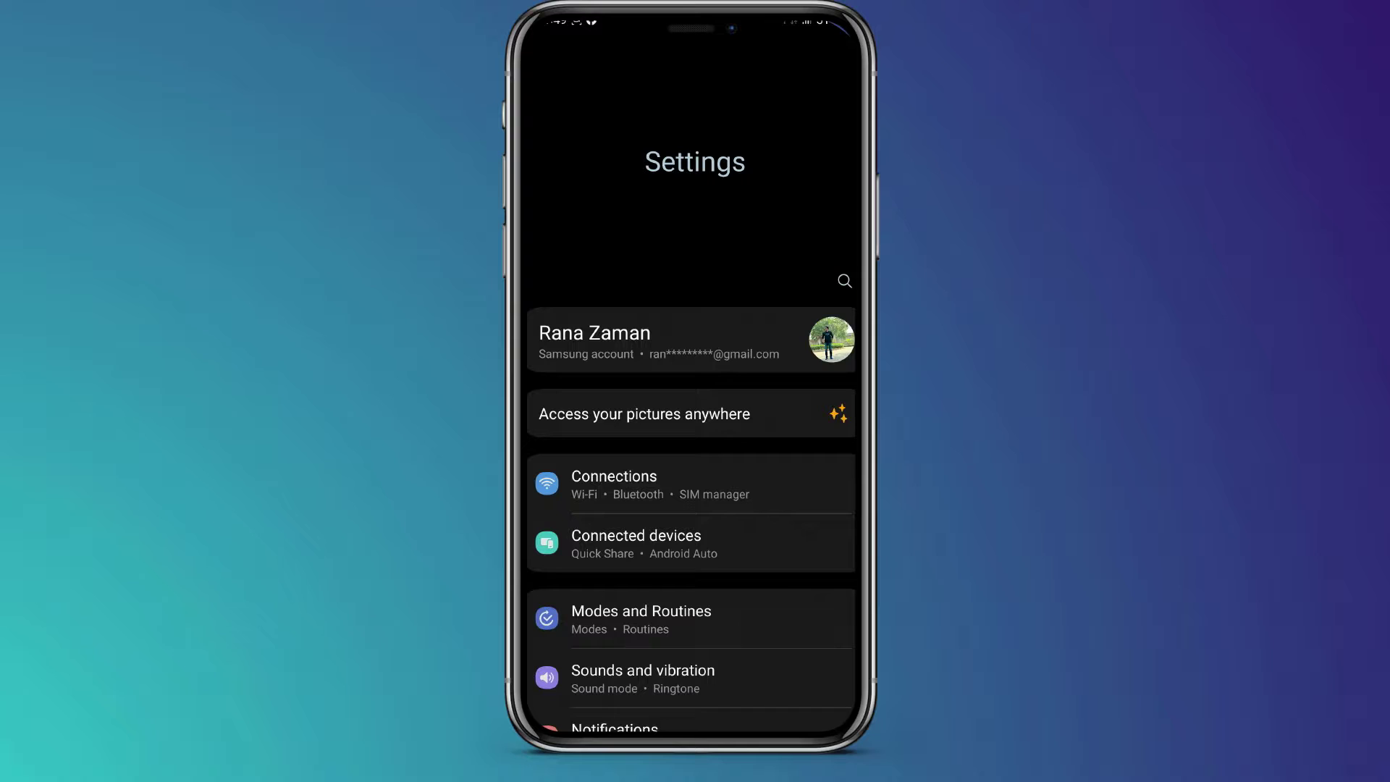
{"action": "left_click_drag", "start_coordinate": [764, 581], "coordinate": [764, 326]}
{"action": "left_click_drag", "start_coordinate": [757, 599], "coordinate": [771, 315]}
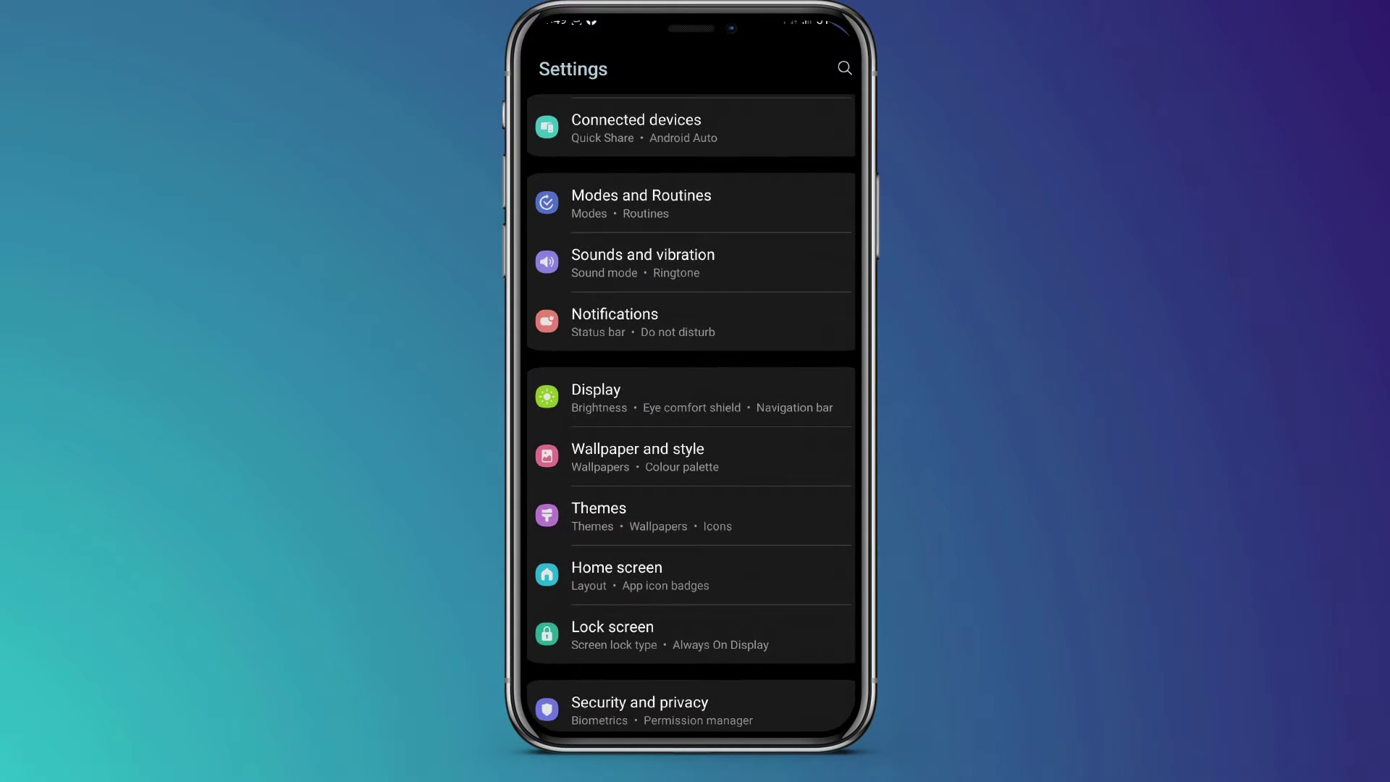
{"action": "mouse_move", "coordinate": [785, 543]}
{"action": "left_mouse_down"}
{"action": "mouse_move", "coordinate": [785, 474]}
{"action": "mouse_move", "coordinate": [811, 441]}
{"action": "left_mouse_up"}
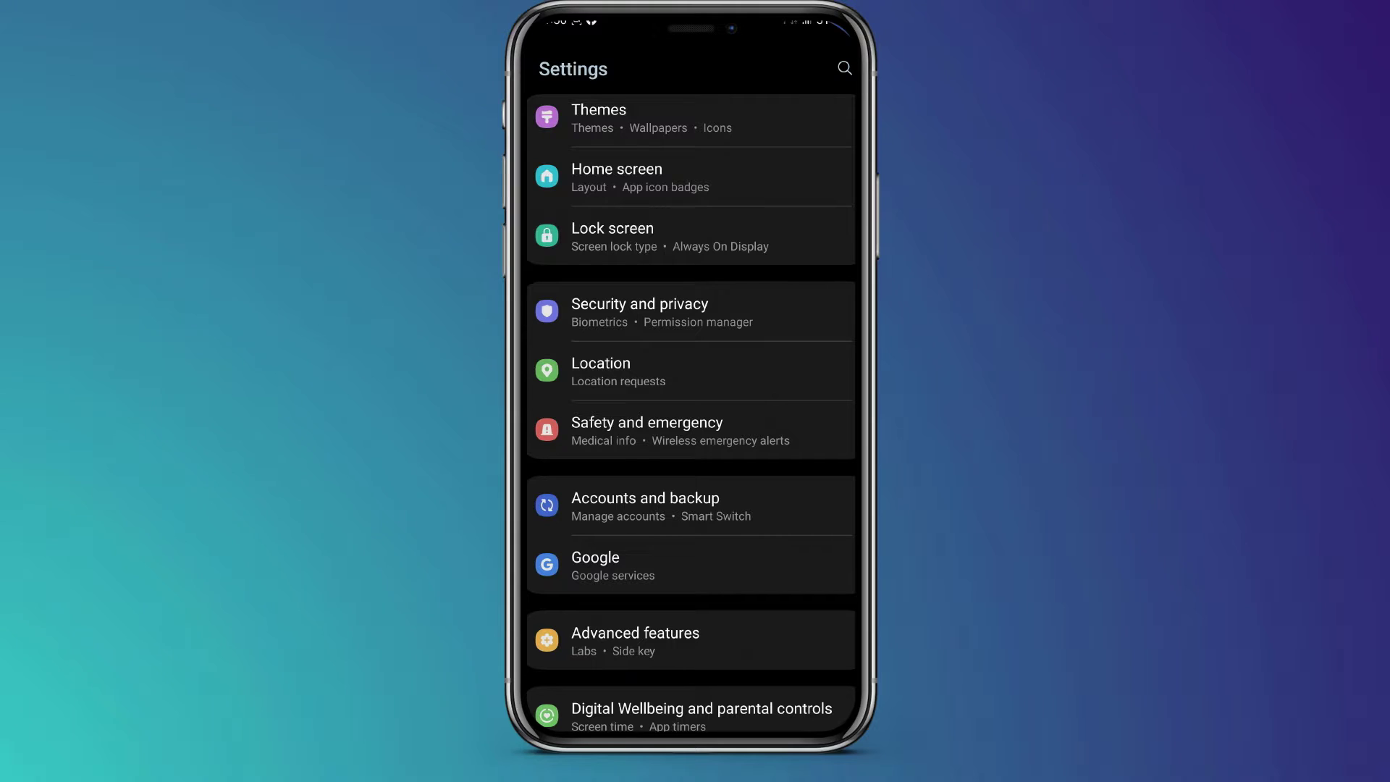
Under Accounts and backup, browse the linked accounts and choose Google as a new account type
{"action": "left_click", "coordinate": [682, 510]}
{"action": "left_click", "coordinate": [598, 120]}
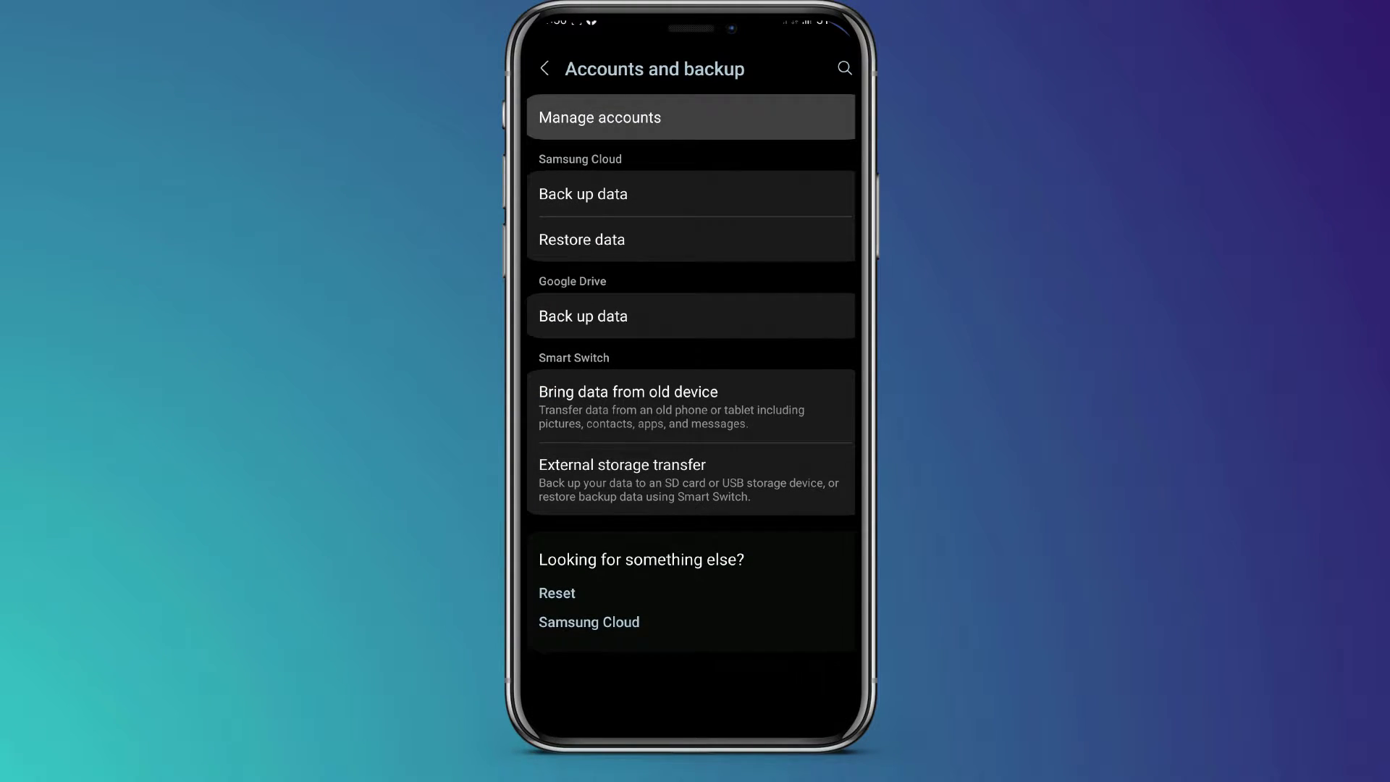
{"action": "left_click_drag", "start_coordinate": [803, 609], "coordinate": [810, 478]}
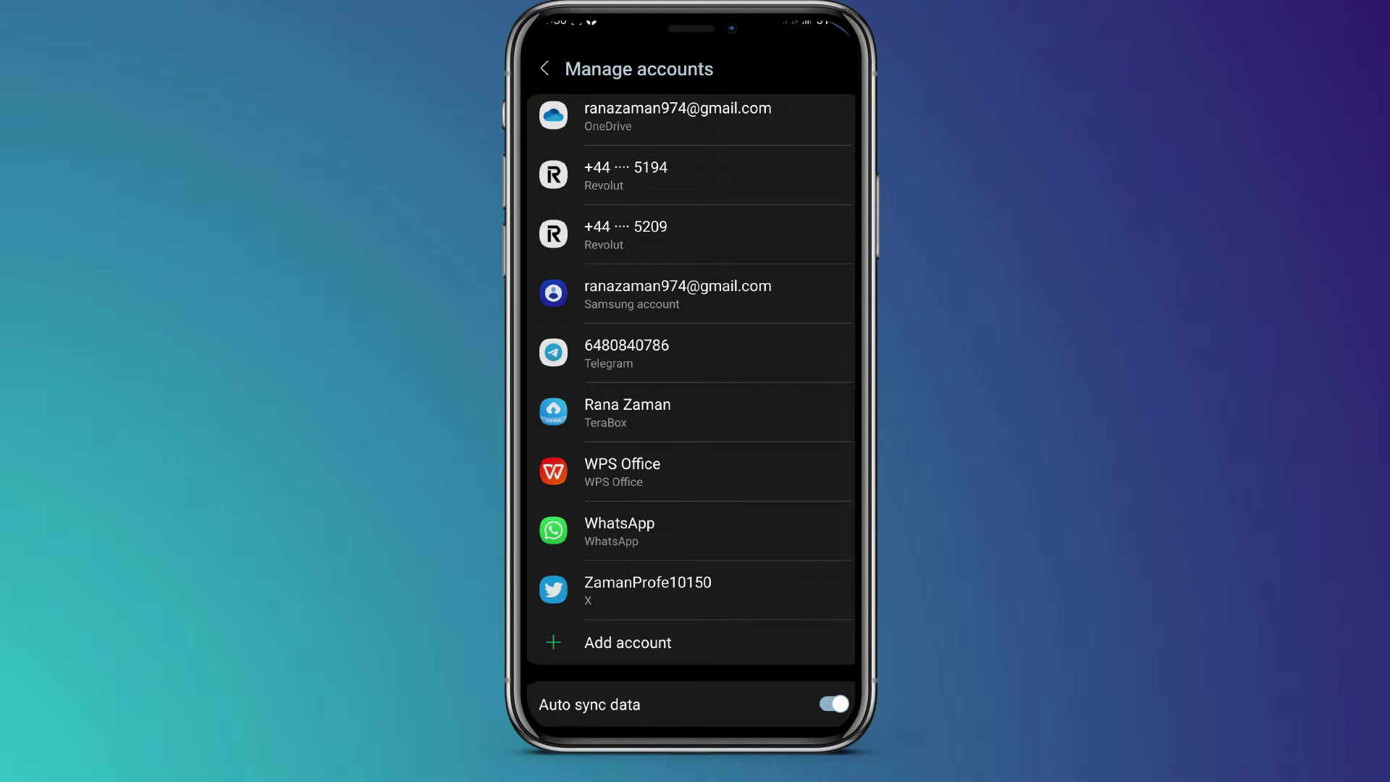
{"action": "left_click", "coordinate": [629, 642]}
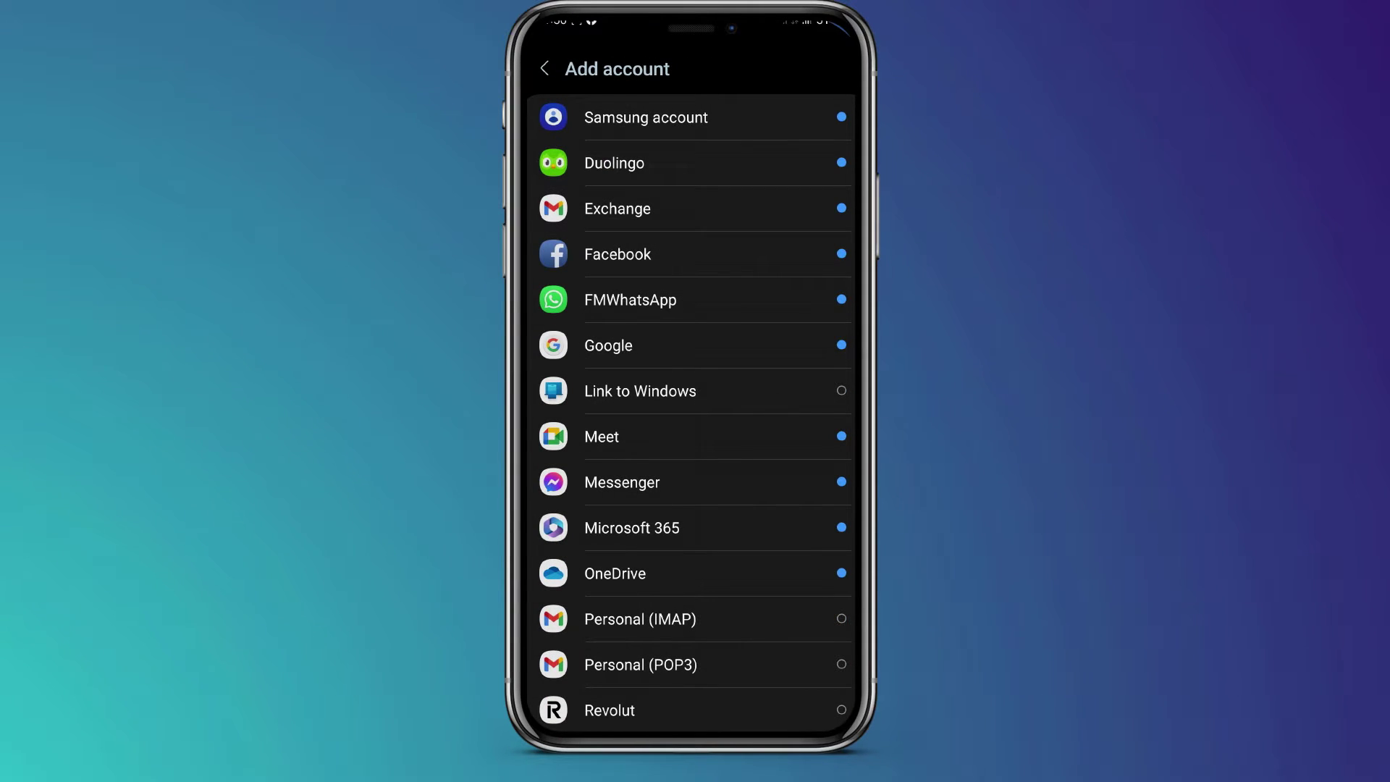
{"action": "left_click", "coordinate": [621, 347]}
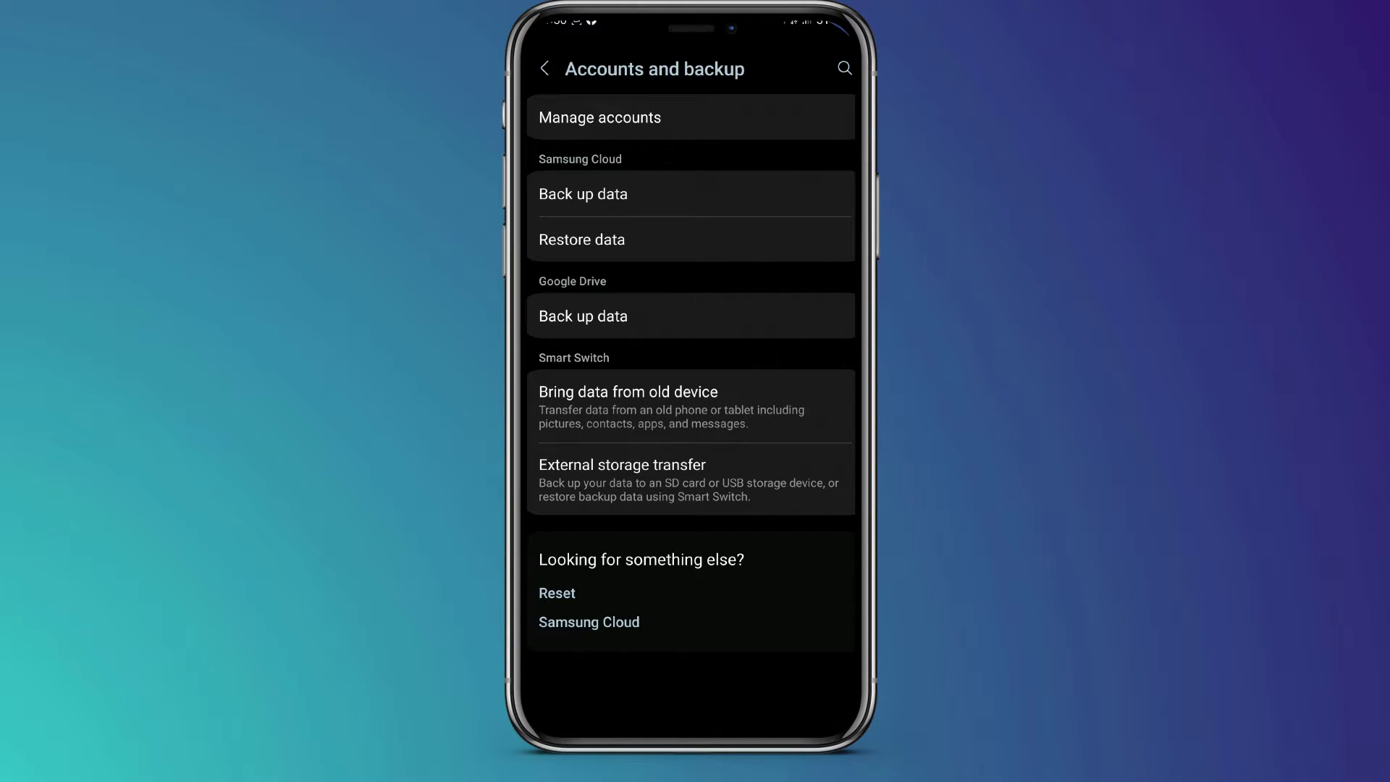
Return to the main Settings list and open the Google services page
{"action": "left_click", "coordinate": [811, 249]}
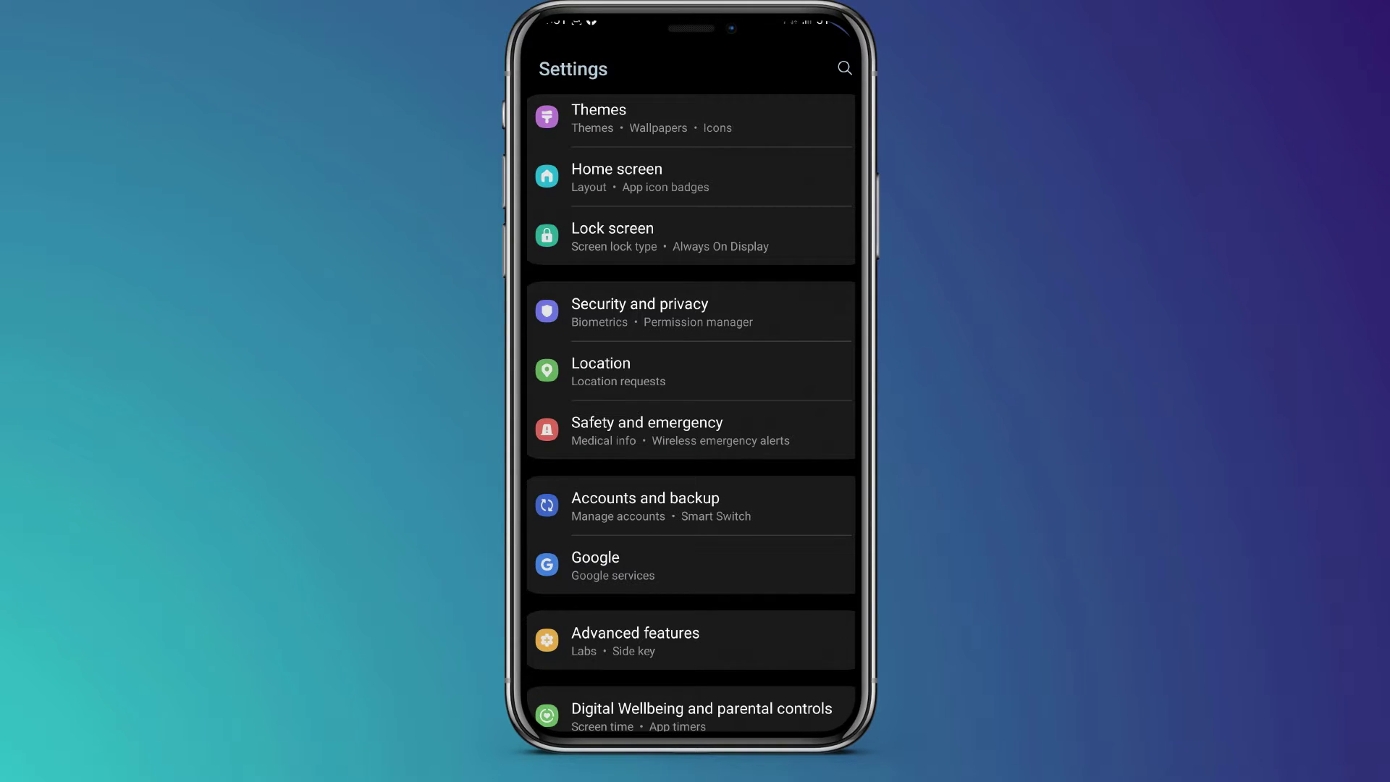
{"action": "left_click", "coordinate": [676, 568]}
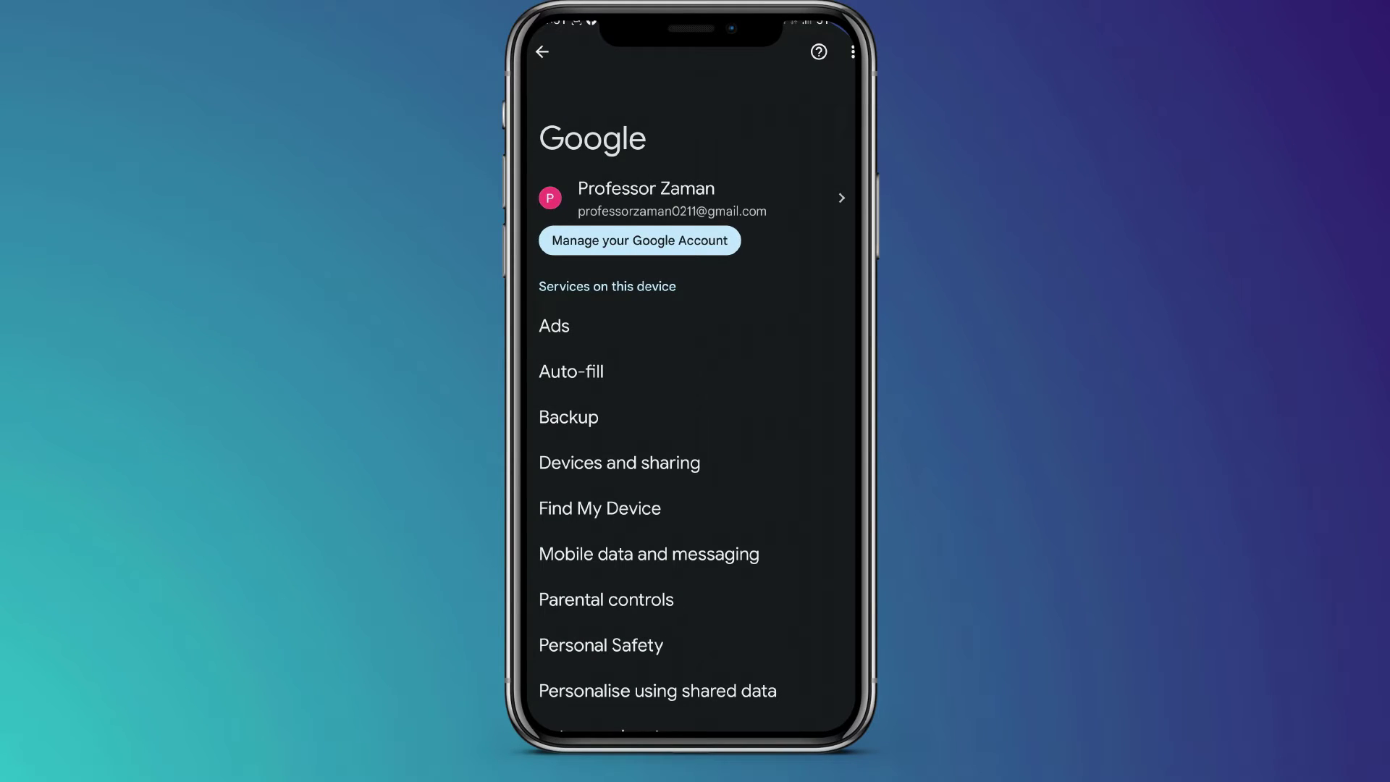
{"action": "left_click_drag", "start_coordinate": [777, 612], "coordinate": [809, 466]}
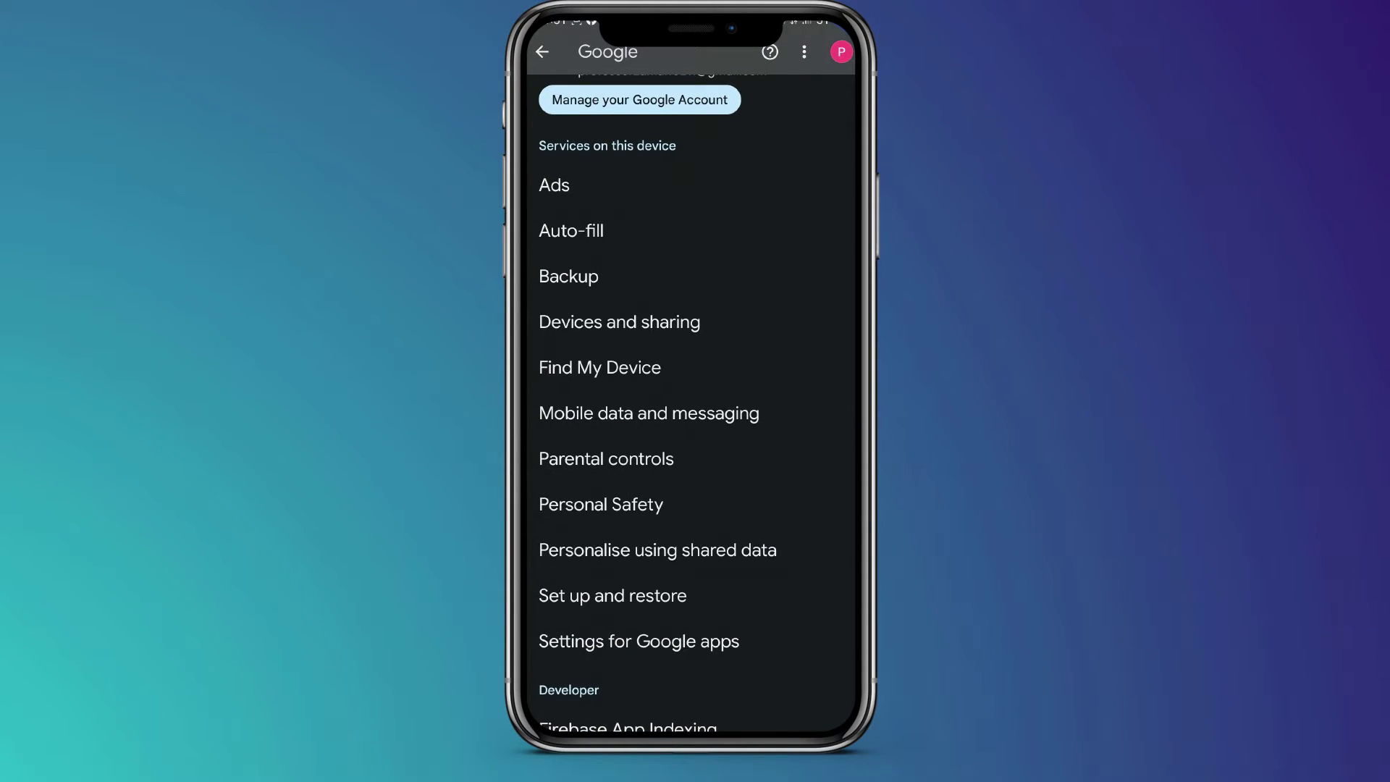
Open Google's Set up and restore options and begin work profile setup
{"action": "left_click", "coordinate": [663, 595]}
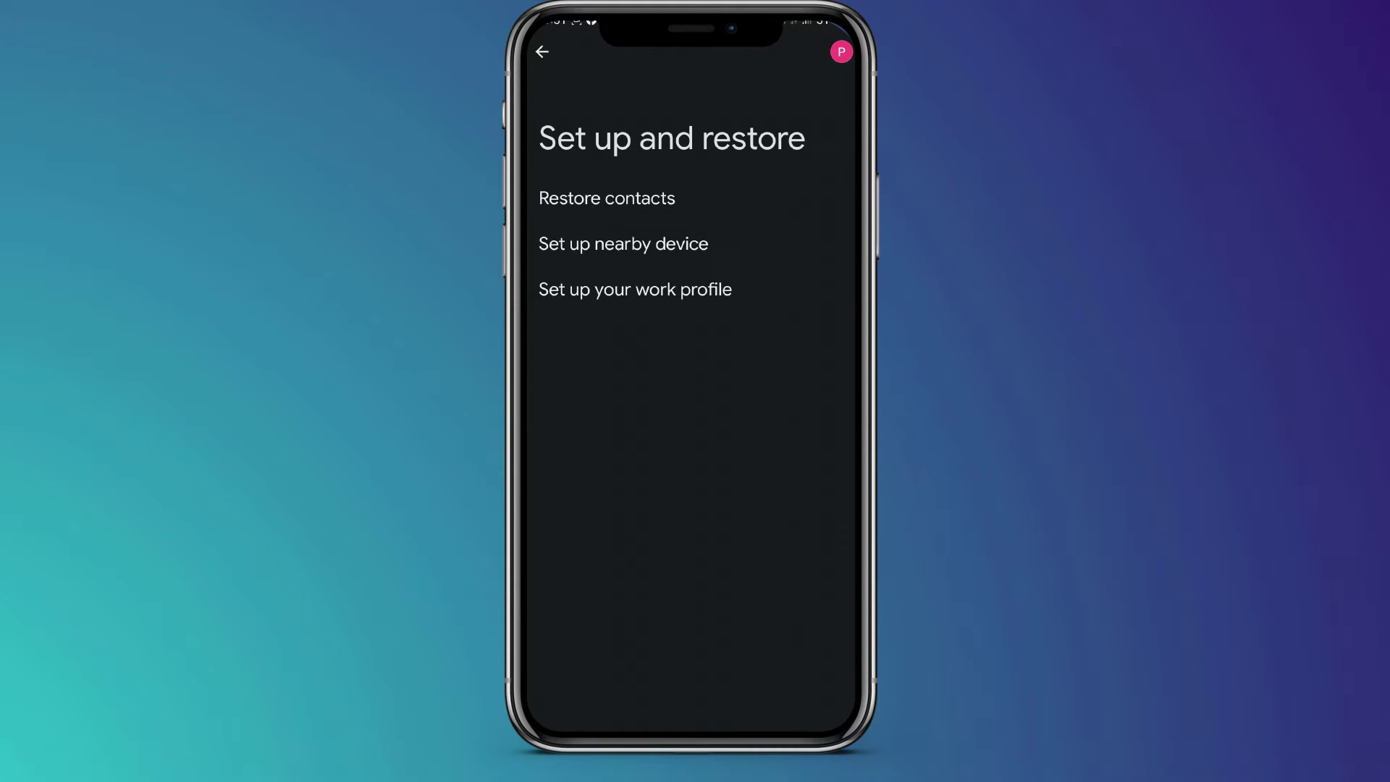
{"action": "left_click", "coordinate": [635, 289]}
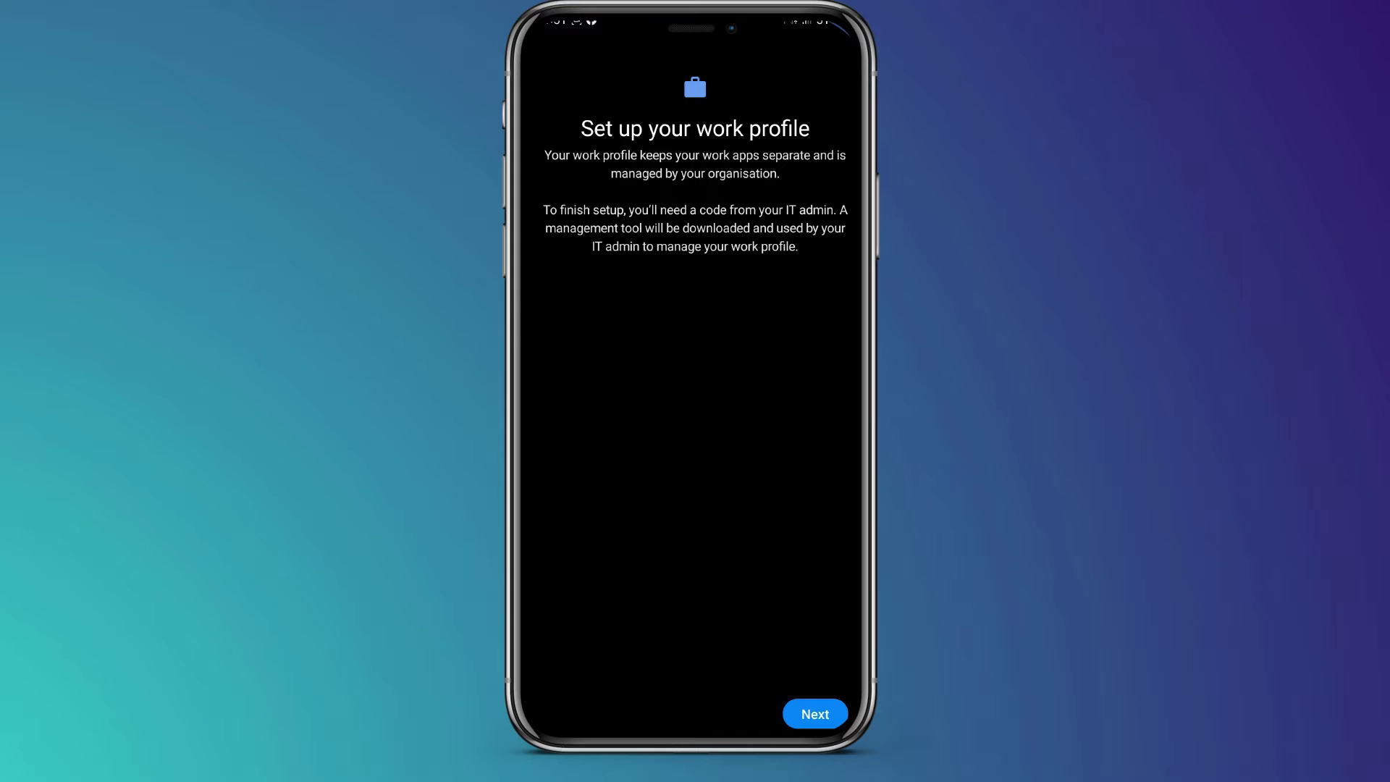
Continue past the work profile introduction so the management tool downloads
{"action": "left_click", "coordinate": [815, 714]}
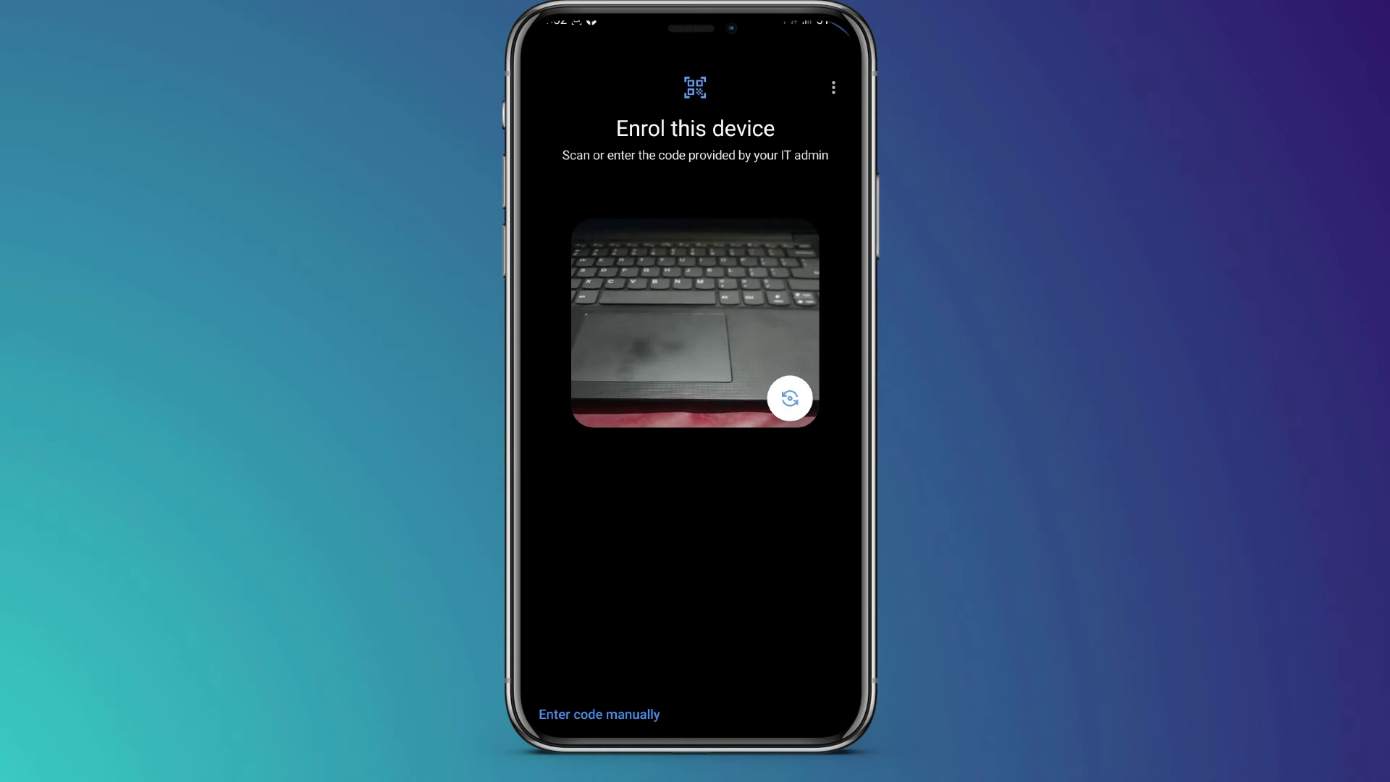
Choose manual code entry instead of scanning with the camera on Enrol this device
{"action": "left_click", "coordinate": [599, 714]}
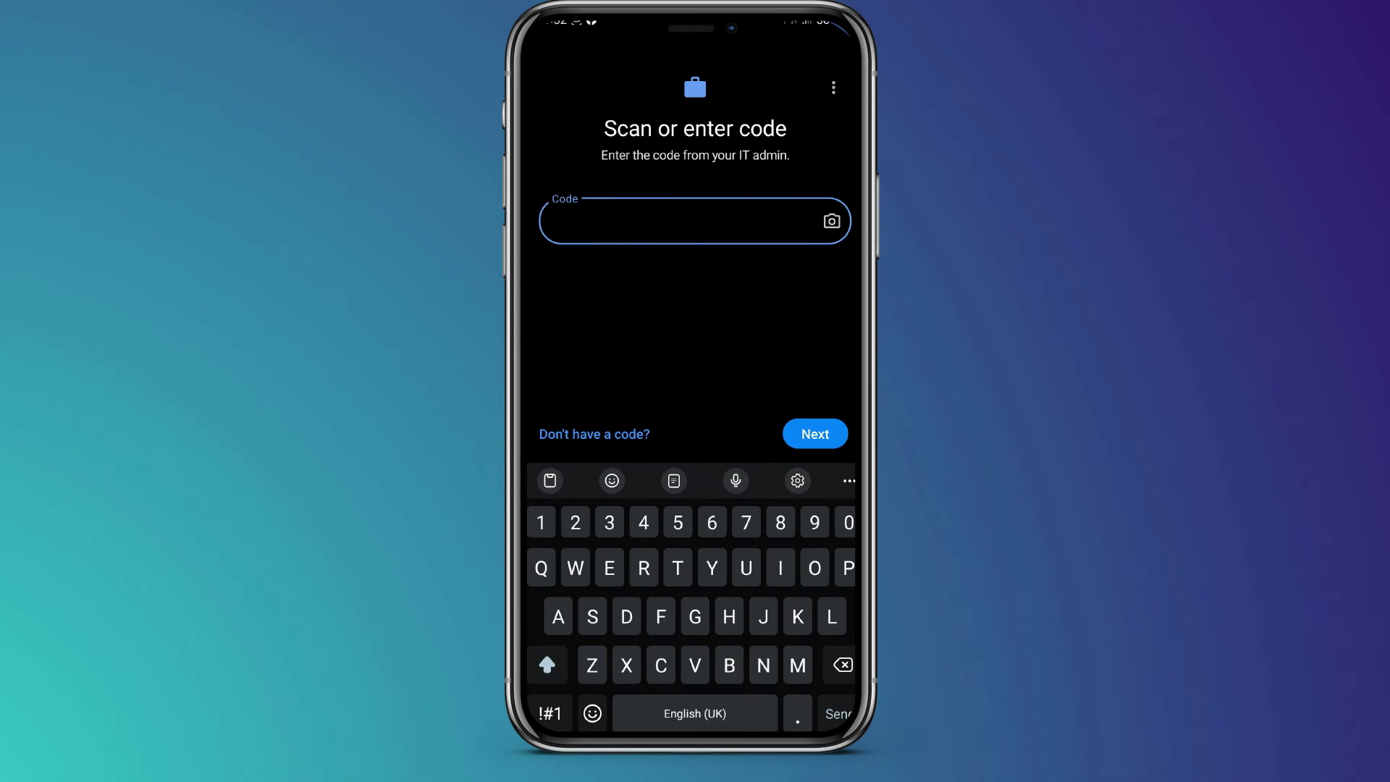